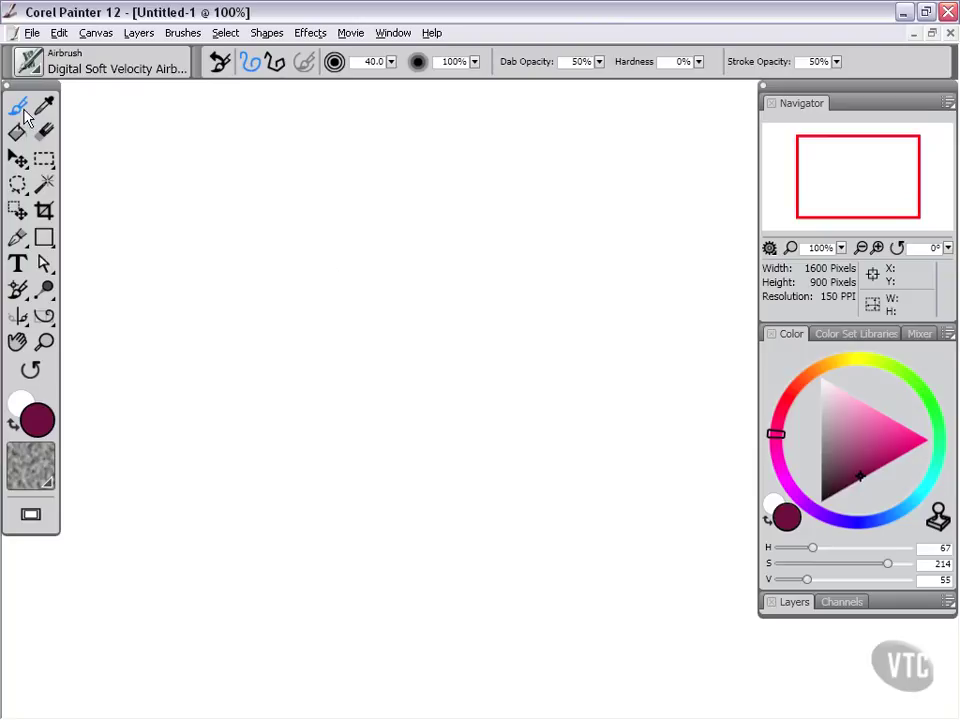
# Paint a freehand squiggle and a vertical test stroke with the Digital Soft Velocity Airbrush, undoing each one.
pyautogui.click(32, 64)
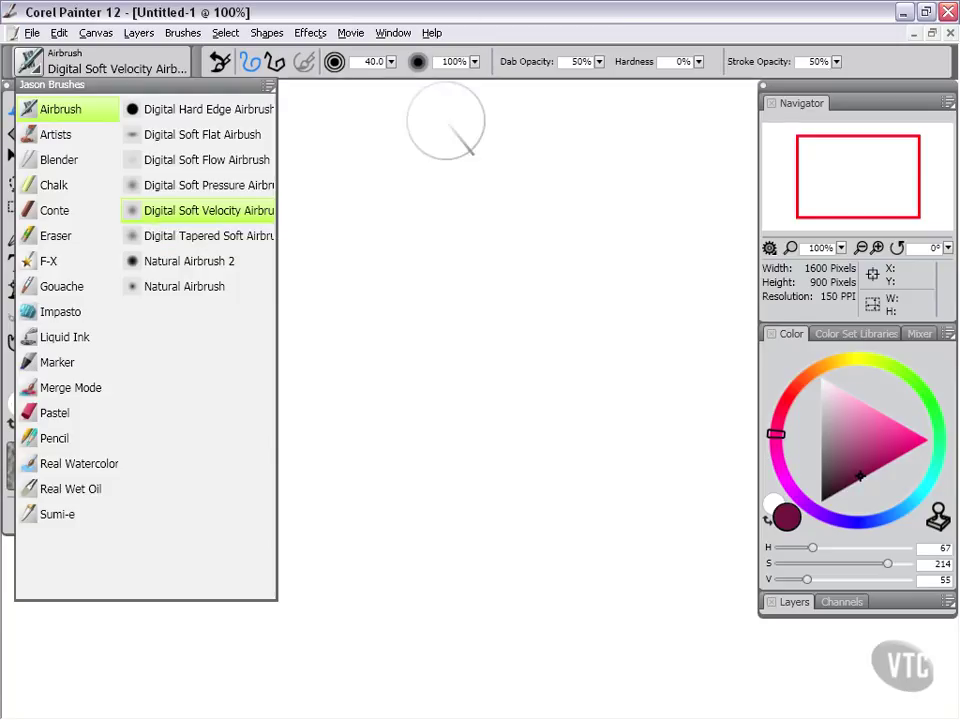
pyautogui.click(482, 12)
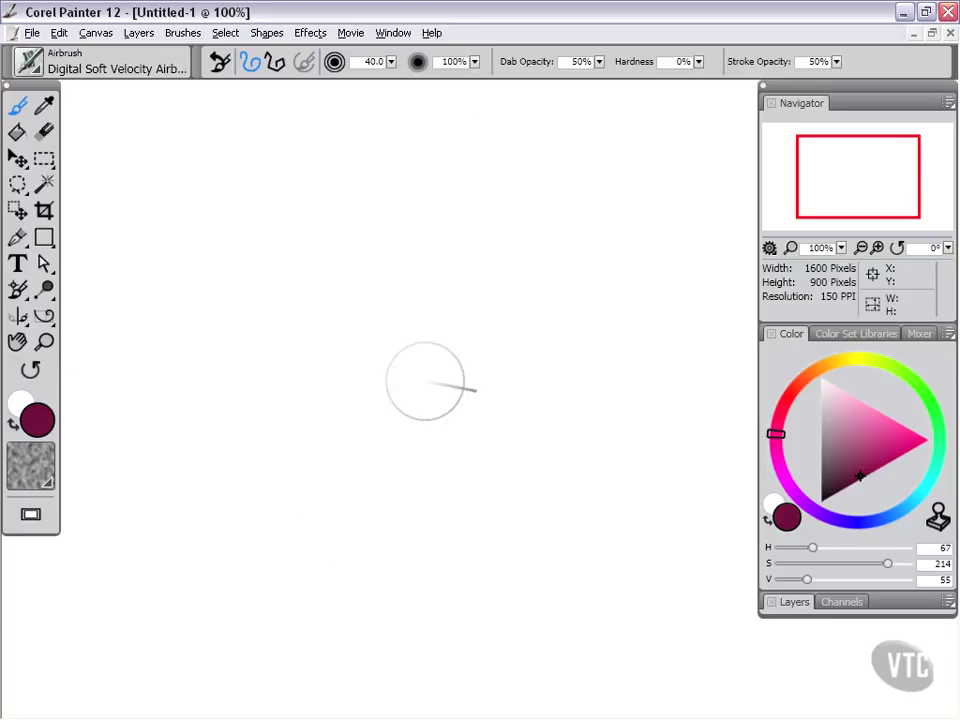
pyautogui.moveTo(236, 348); pyautogui.dragTo(440, 285)
pyautogui.moveTo(393, 336); pyautogui.dragTo(624, 437)
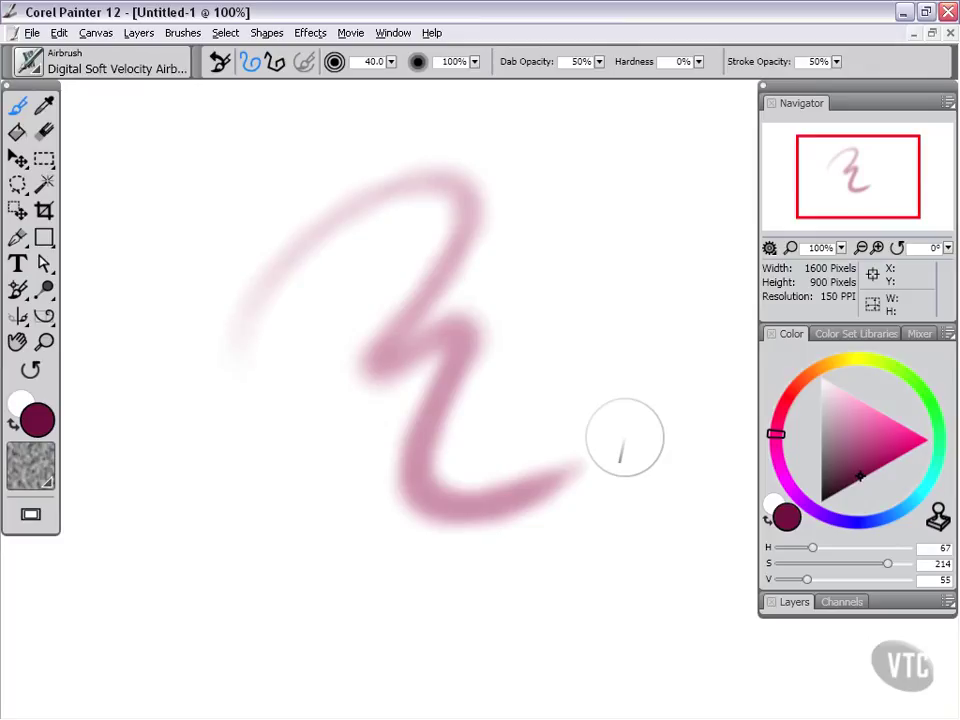
pyautogui.hotkey('ctrl', 'z')
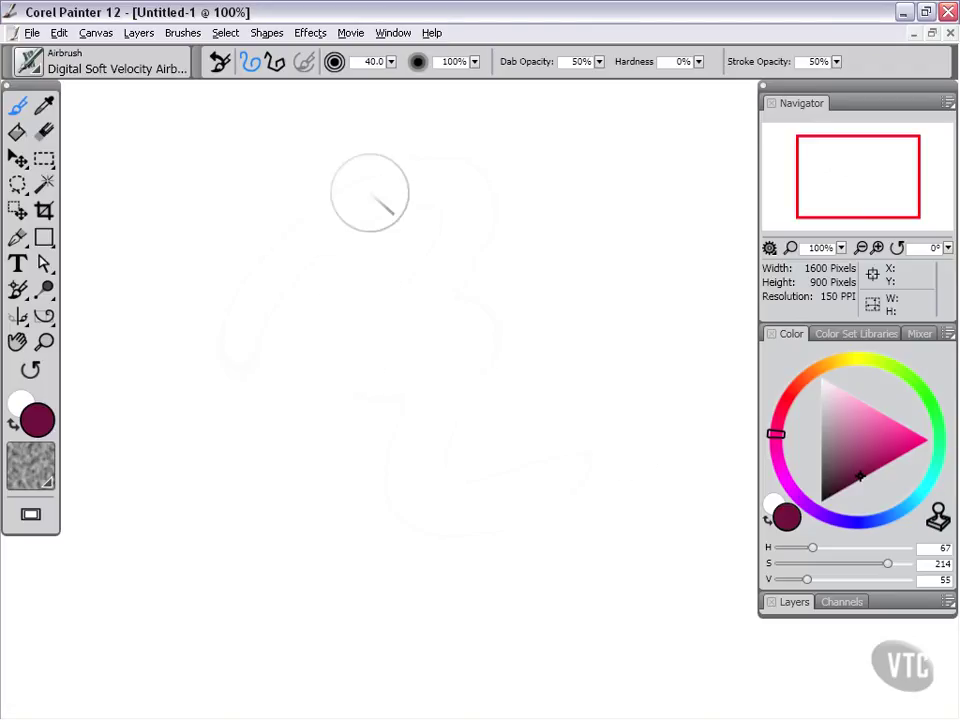
pyautogui.moveTo(362, 180)
pyautogui.mouseDown()
pyautogui.moveTo(396, 549)
pyautogui.moveTo(412, 608)
pyautogui.mouseUp()
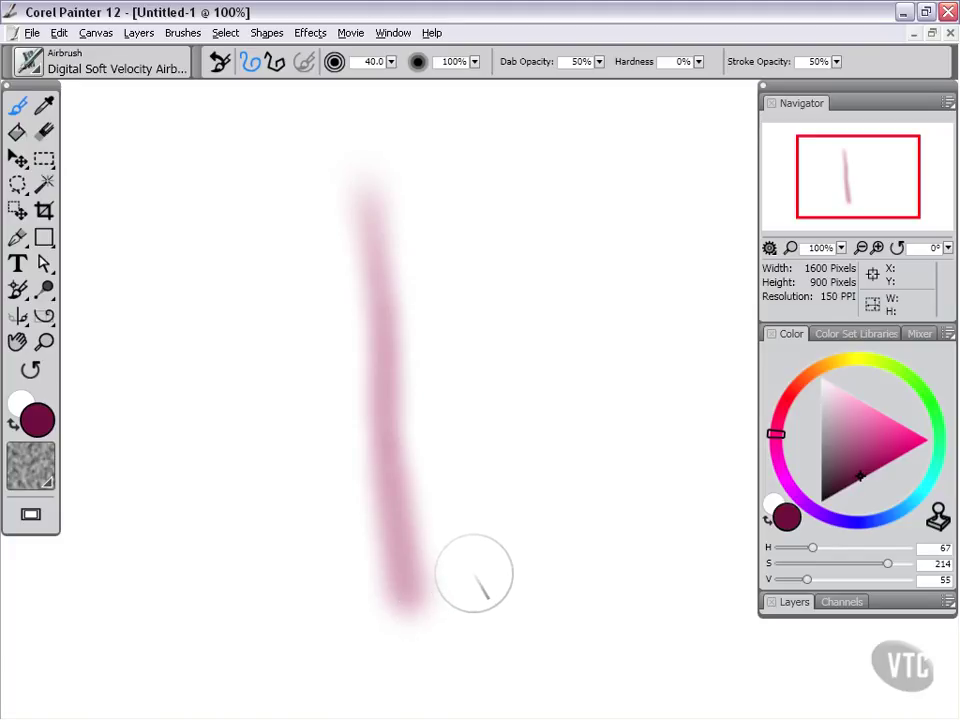
pyautogui.hotkey('ctrl', 'z')
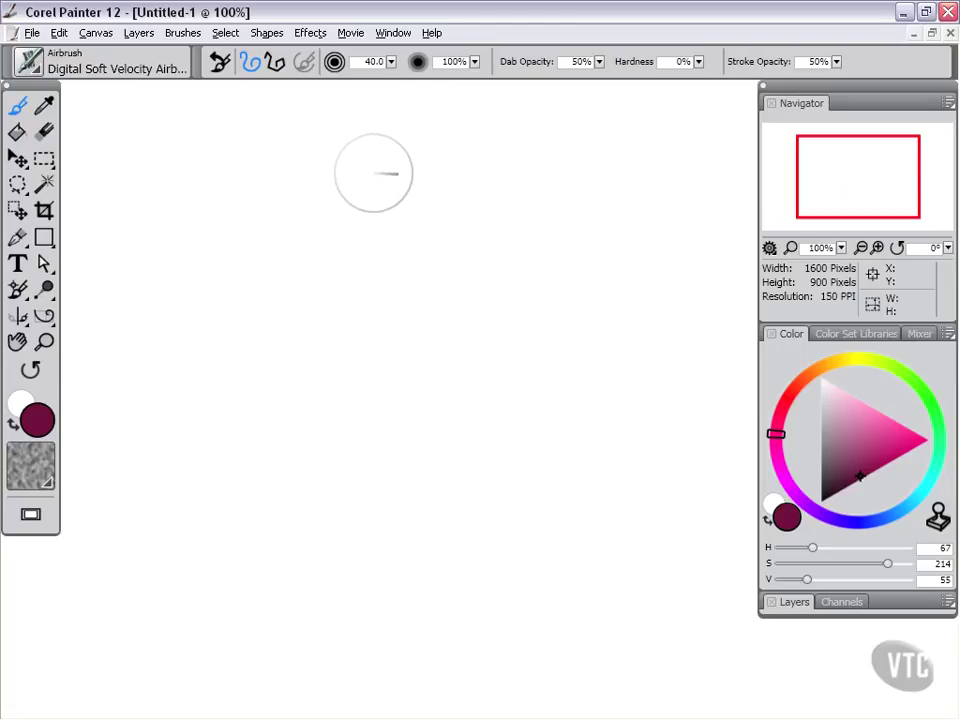
# Paint vertical, horizontal and two diagonal freehand airbrush strokes crossing at one centre to form an eight-armed star.
pyautogui.moveTo(367, 175)
pyautogui.mouseDown()
pyautogui.moveTo(360, 535)
pyautogui.moveTo(368, 651)
pyautogui.moveTo(375, 403)
pyautogui.moveTo(358, 172)
pyautogui.moveTo(347, 495)
pyautogui.moveTo(362, 586)
pyautogui.moveTo(380, 188)
pyautogui.moveTo(379, 617)
pyautogui.mouseUp()
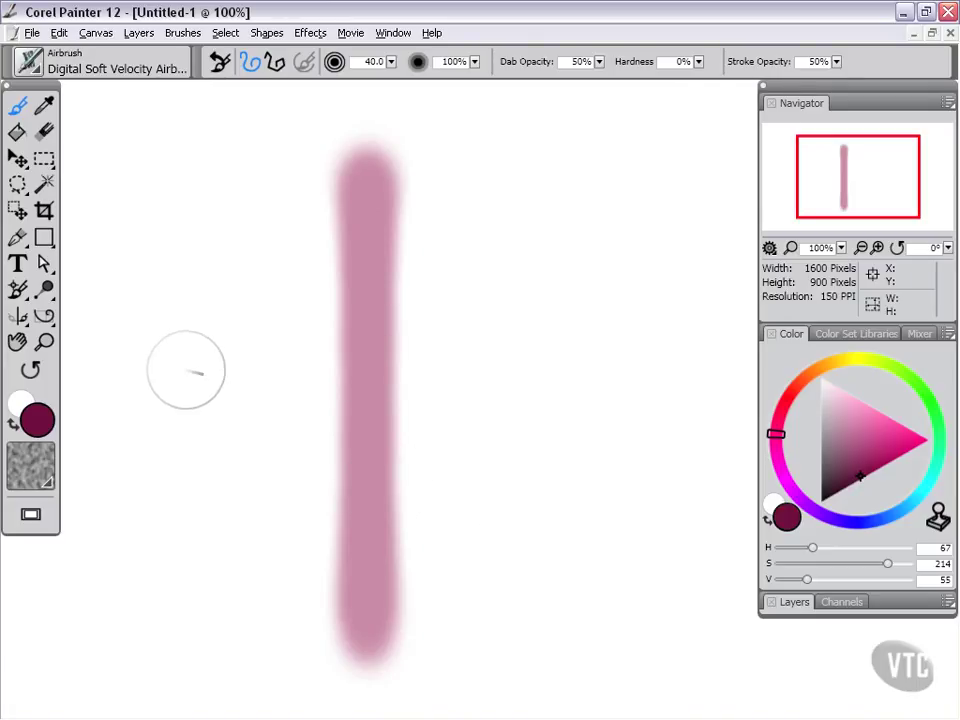
pyautogui.moveTo(189, 371)
pyautogui.mouseDown()
pyautogui.moveTo(529, 366)
pyautogui.moveTo(450, 385)
pyautogui.moveTo(129, 401)
pyautogui.moveTo(615, 375)
pyautogui.mouseUp()
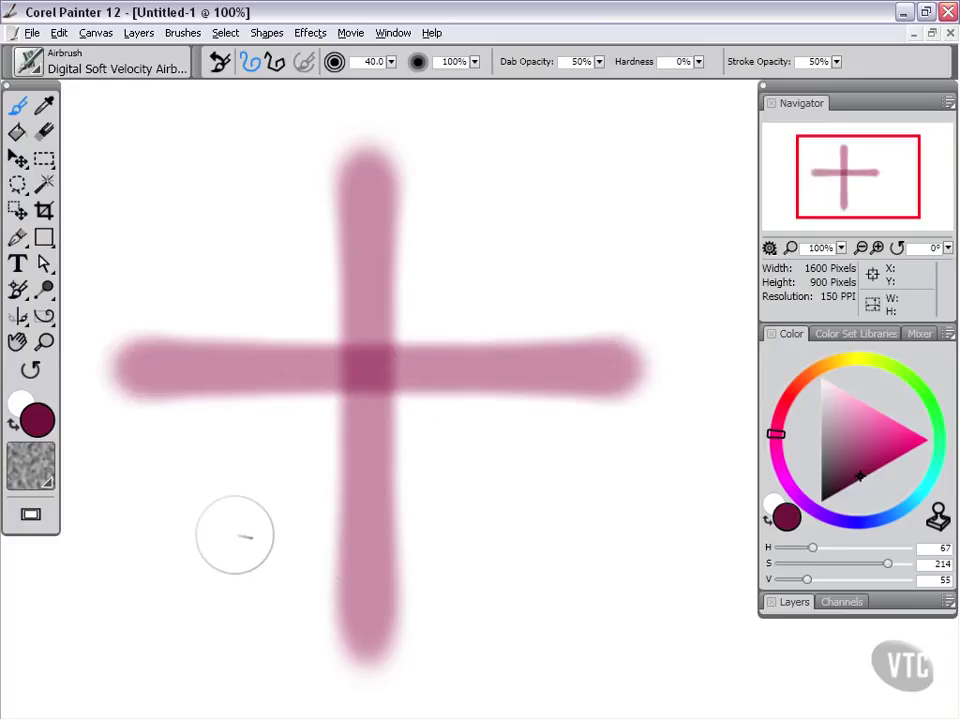
pyautogui.moveTo(236, 536)
pyautogui.mouseDown()
pyautogui.moveTo(316, 424)
pyautogui.moveTo(526, 222)
pyautogui.moveTo(181, 571)
pyautogui.moveTo(556, 204)
pyautogui.moveTo(257, 497)
pyautogui.mouseUp()
pyautogui.moveTo(521, 529)
pyautogui.mouseDown()
pyautogui.moveTo(274, 332)
pyautogui.moveTo(541, 537)
pyautogui.moveTo(200, 215)
pyautogui.mouseUp()
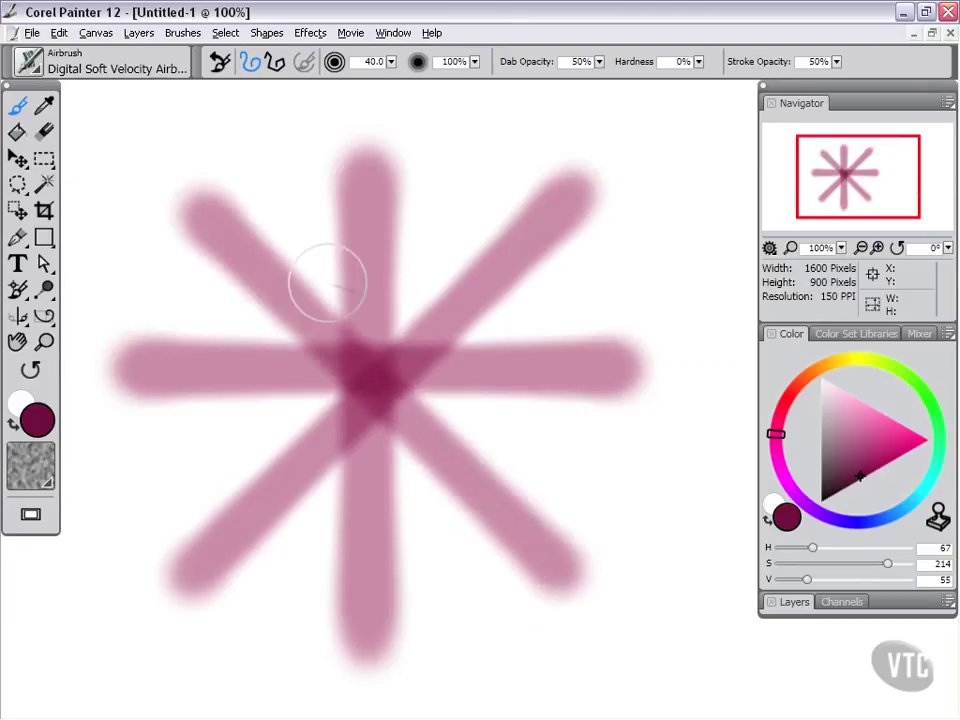
# Select the whole canvas and clear the star-shaped airbrush strokes from it.
pyautogui.click(227, 34)
pyautogui.click(231, 50)
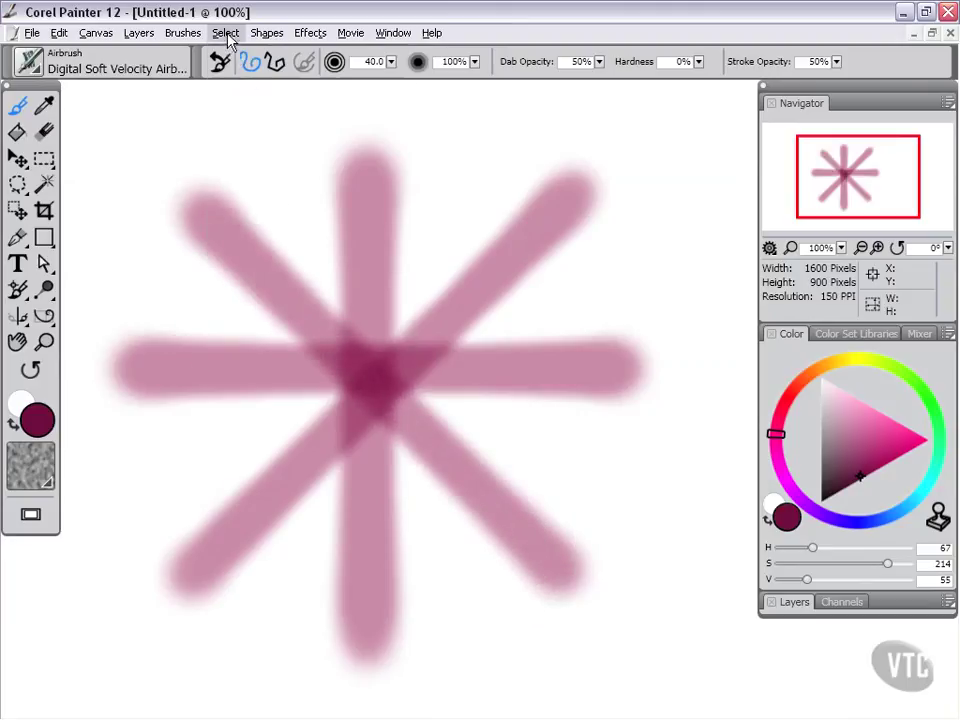
pyautogui.click(224, 33)
pyautogui.click(262, 318)
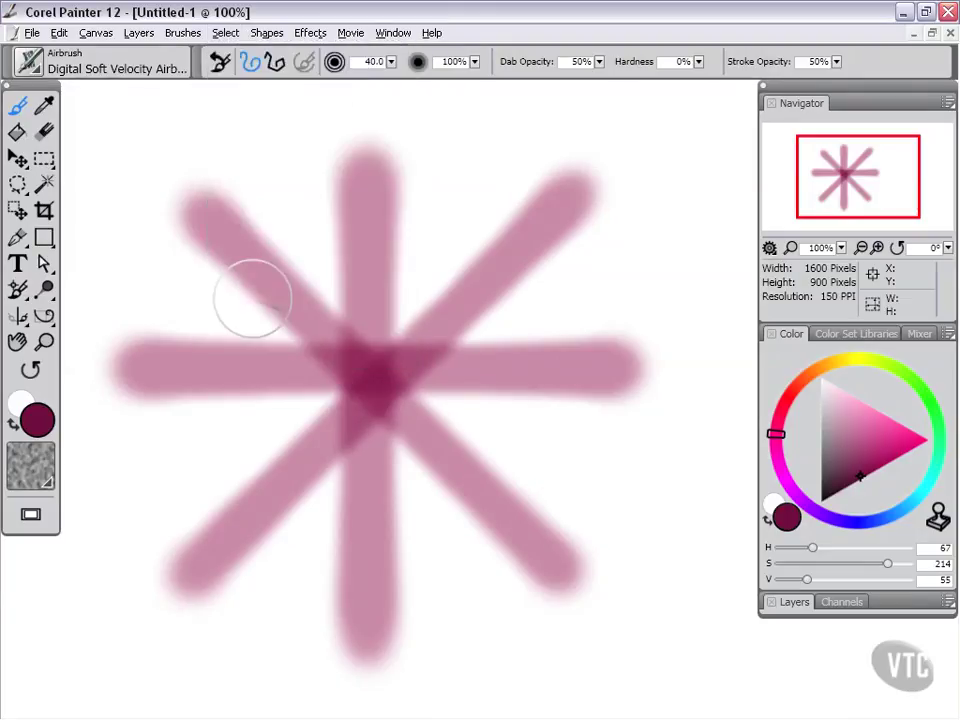
pyautogui.click(59, 33)
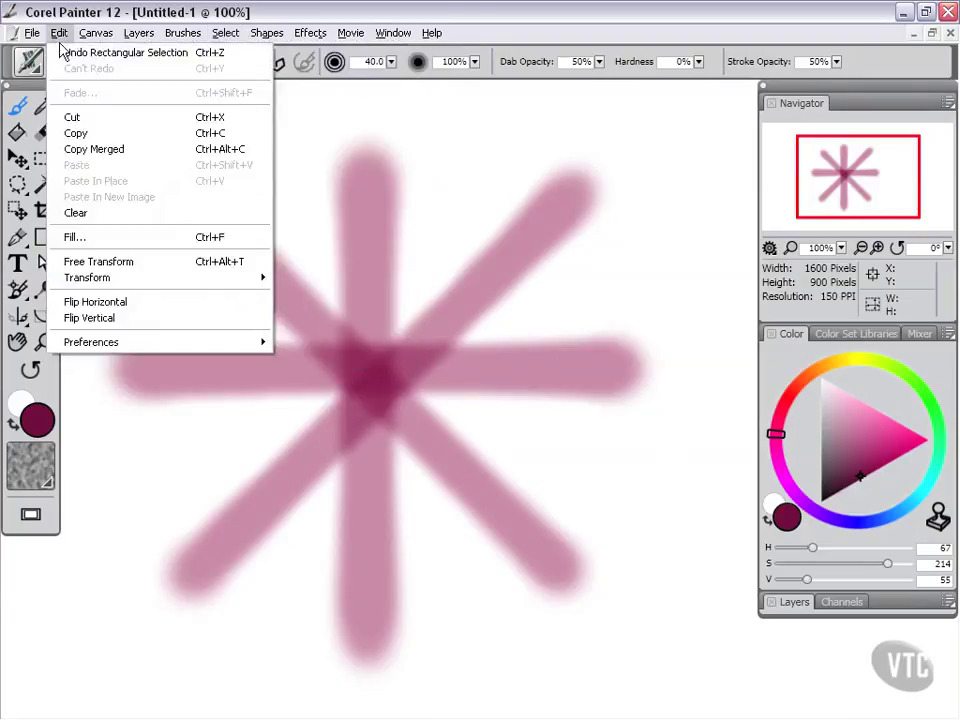
pyautogui.click(75, 213)
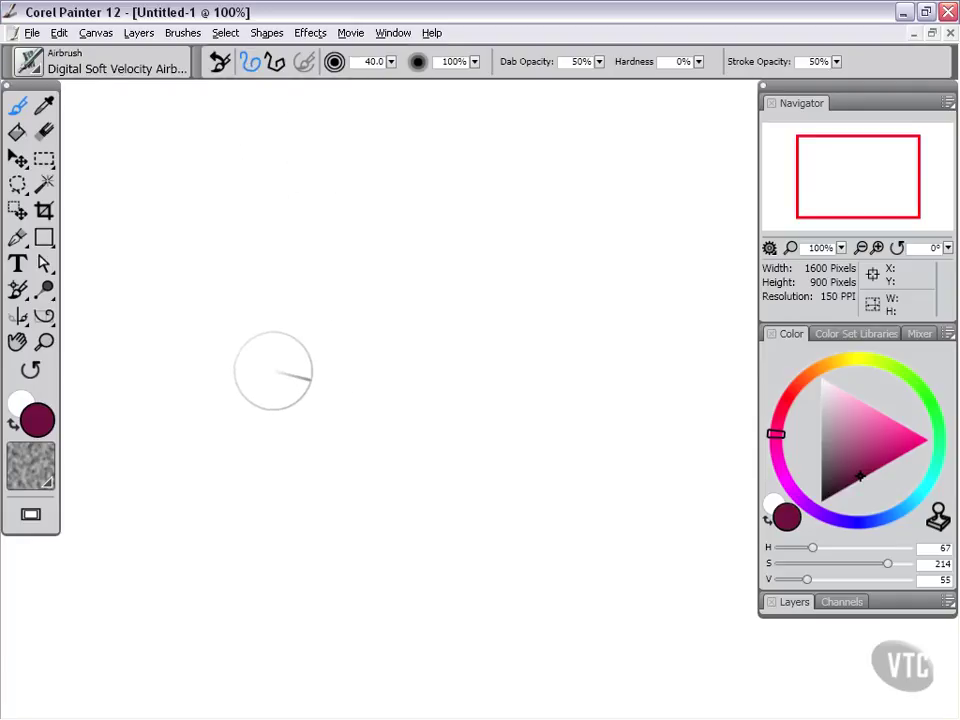
# Paint a curved freehand squiggle with the airbrush and undo it.
pyautogui.moveTo(260, 320)
pyautogui.mouseDown()
pyautogui.moveTo(362, 379)
pyautogui.moveTo(471, 373)
pyautogui.moveTo(602, 436)
pyautogui.moveTo(535, 240)
pyautogui.mouseUp()
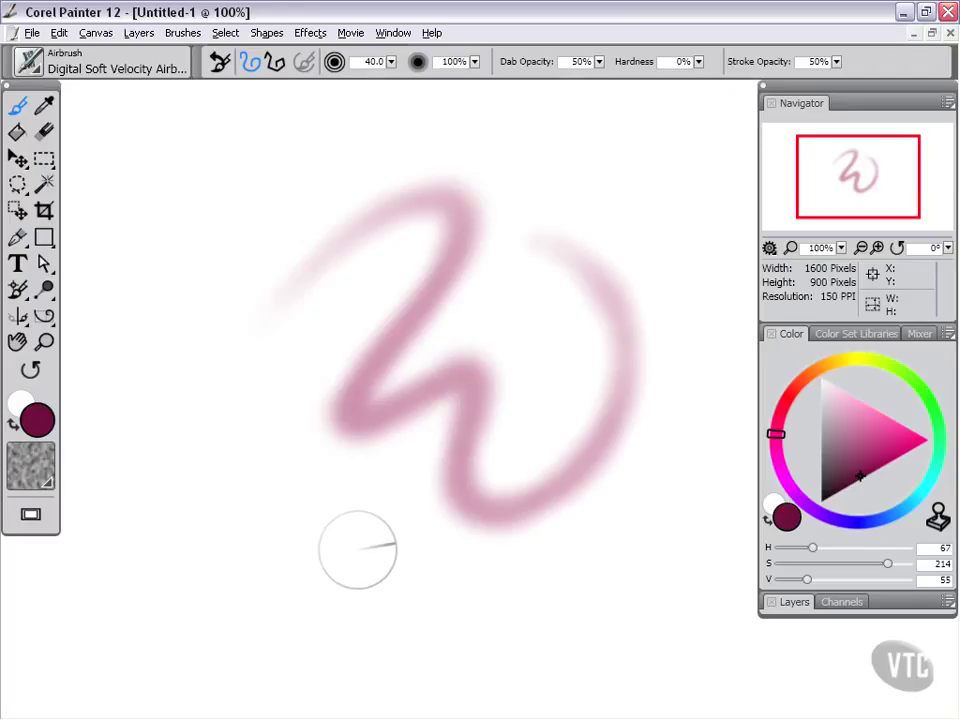
pyautogui.hotkey('ctrl', 'z')
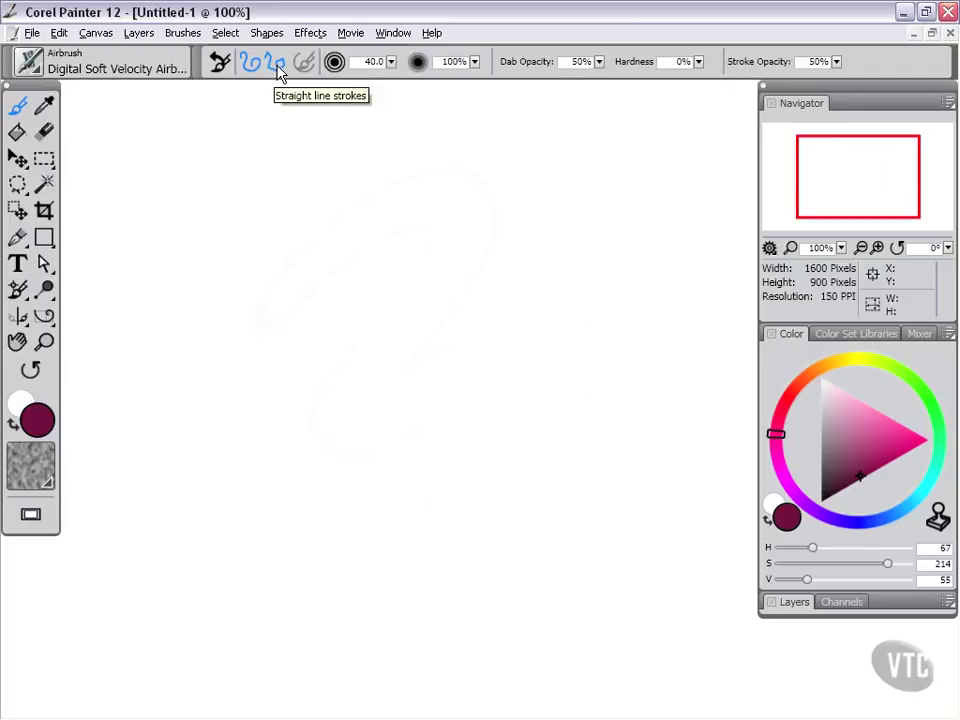
# Switch the airbrush to straight line strokes and paint one diagonal line sloping down to the right across the canvas.
pyautogui.click(278, 66)
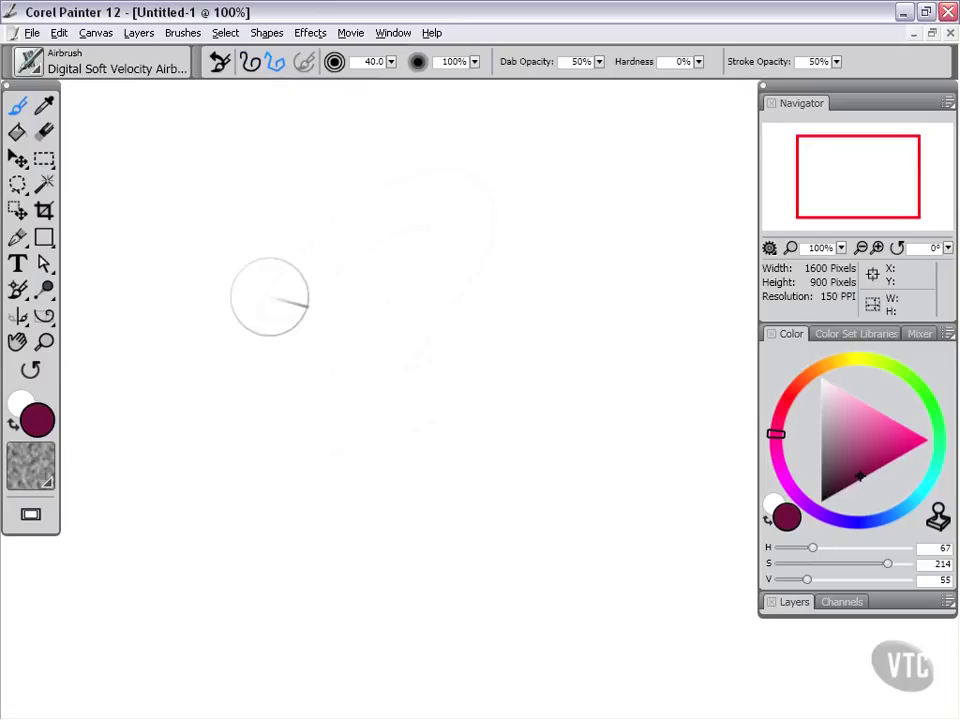
pyautogui.click(269, 172)
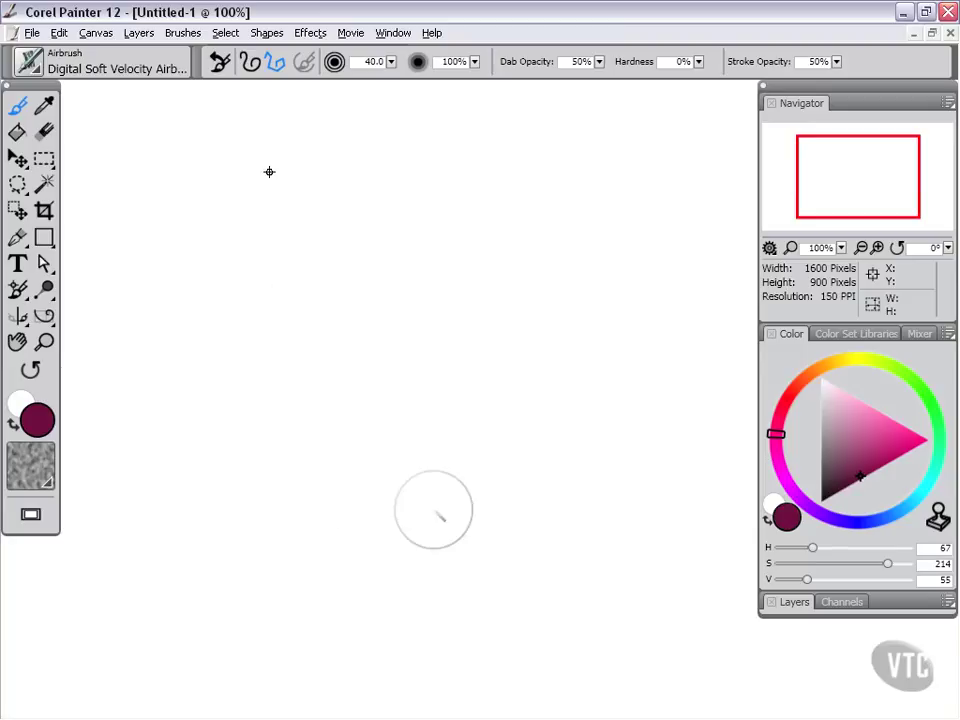
pyautogui.click(623, 474)
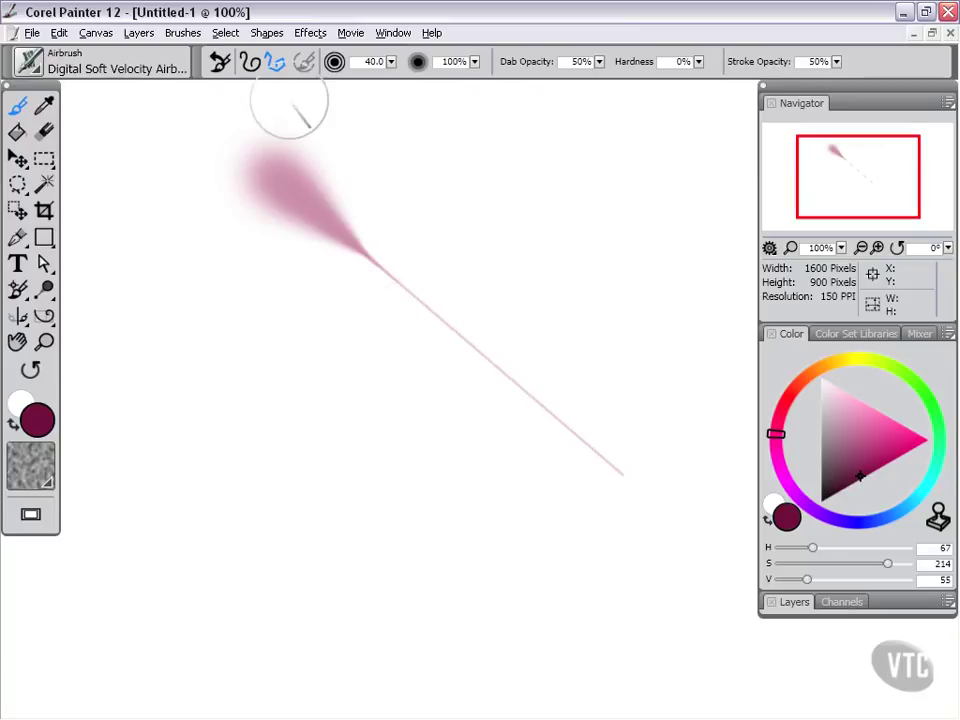
# Choose the Flatweight Stroke brush from the Gouache category.
pyautogui.click(32, 62)
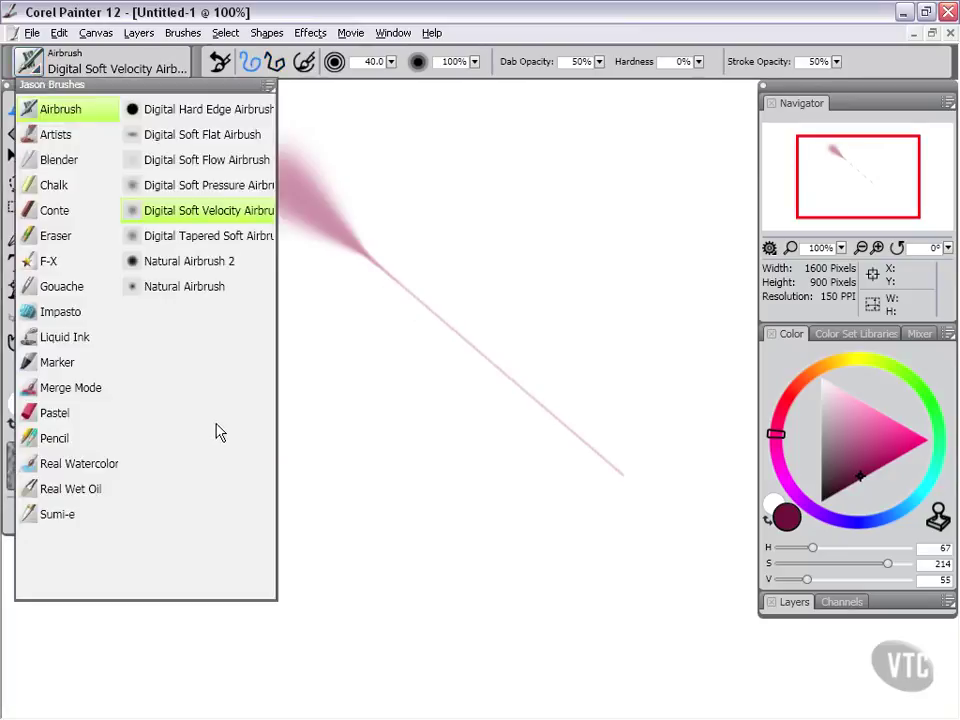
pyautogui.click(56, 289)
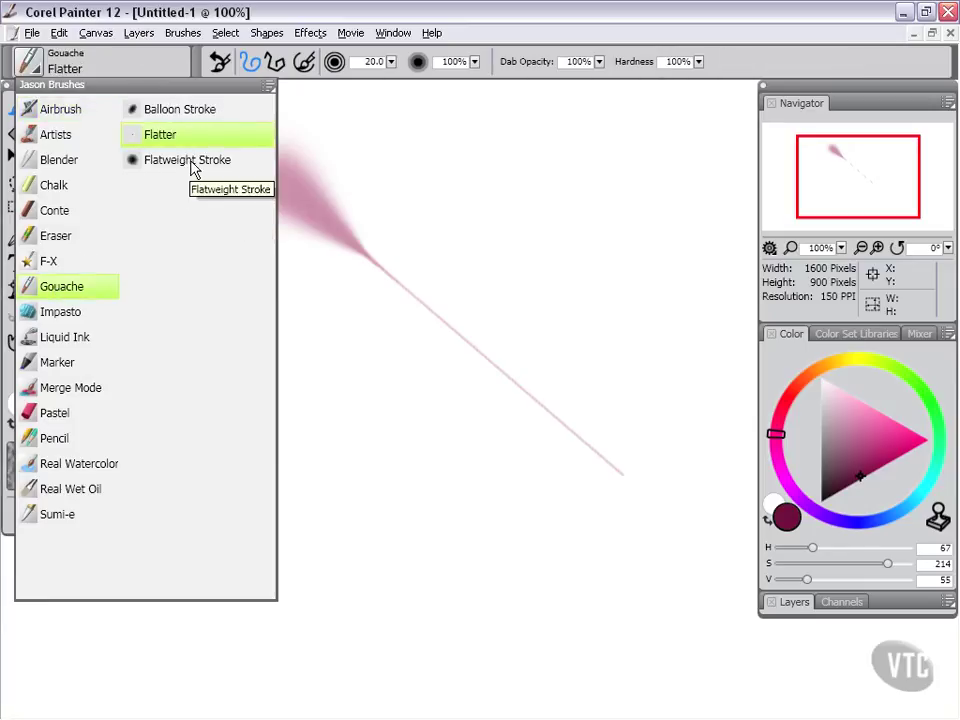
pyautogui.click(179, 162)
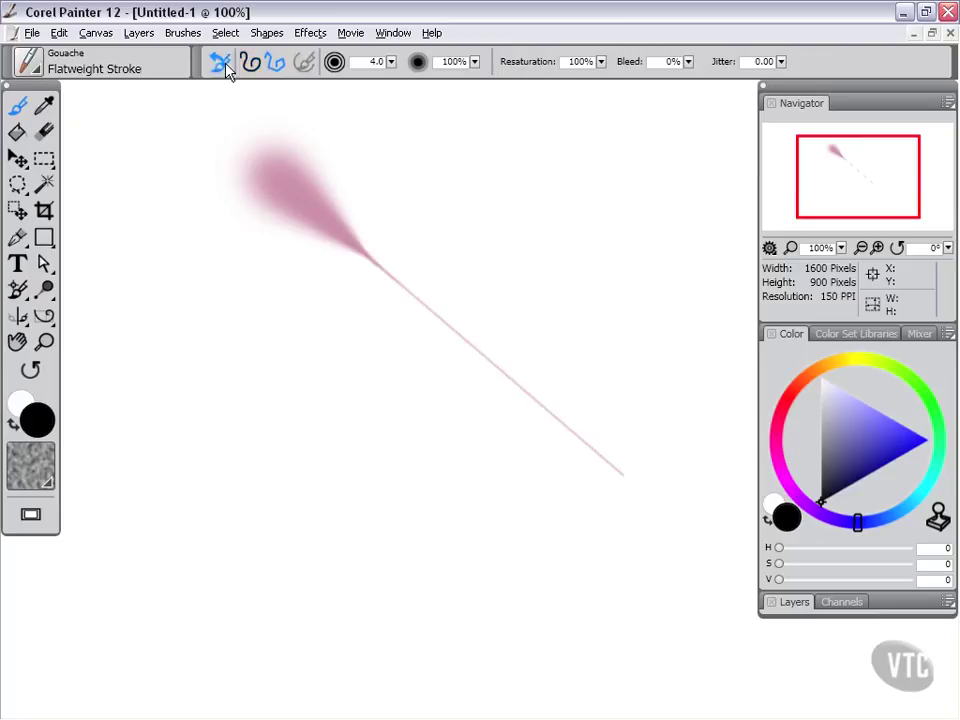
# Paint freehand vertical test strokes beside the airbrush line with the Flatweight Stroke brush and undo them.
pyautogui.press('b')
pyautogui.moveTo(156, 204)
pyautogui.mouseDown()
pyautogui.moveTo(187, 597)
pyautogui.moveTo(172, 153)
pyautogui.mouseUp()
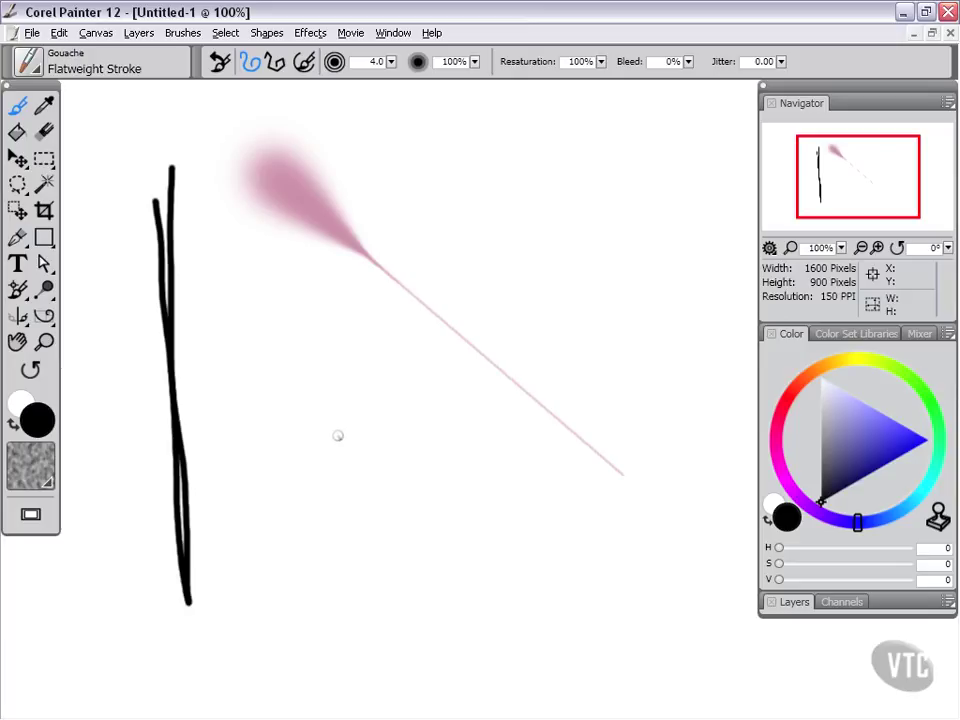
pyautogui.hotkey('ctrl', 'z')
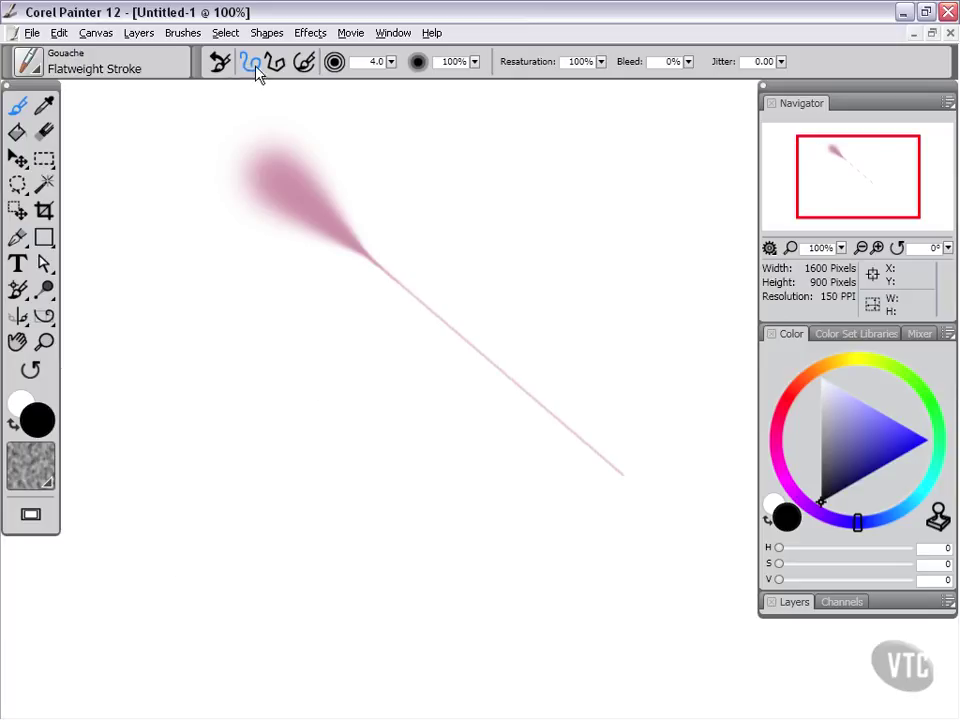
# Draw an irregular polygon of connected straight line strokes below the airbrush line and close it at its starting point.
pyautogui.press('v')
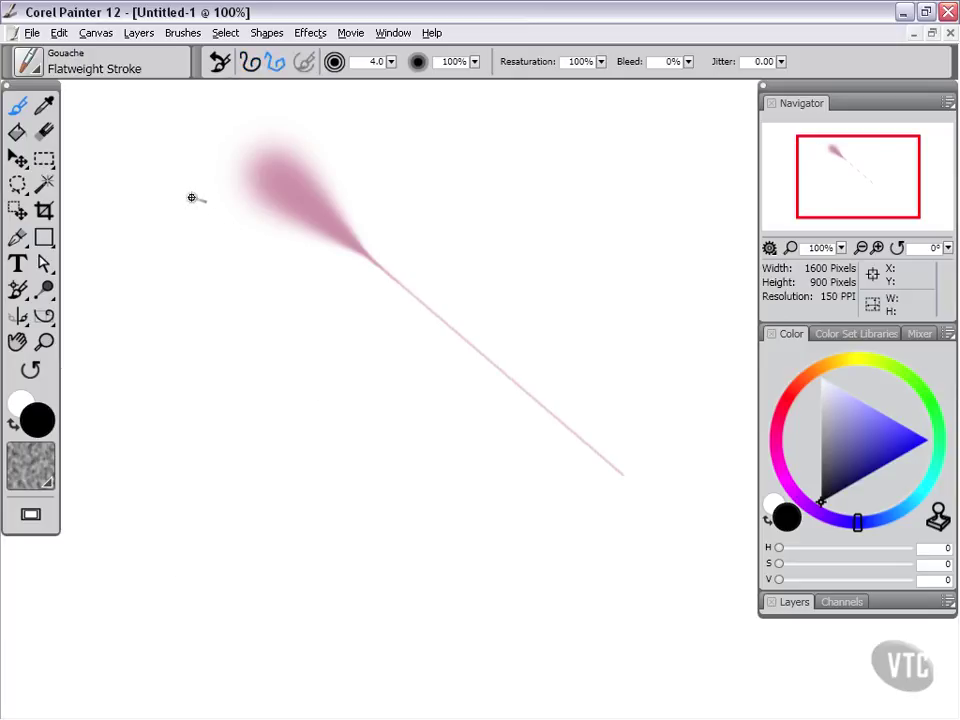
pyautogui.click(551, 537)
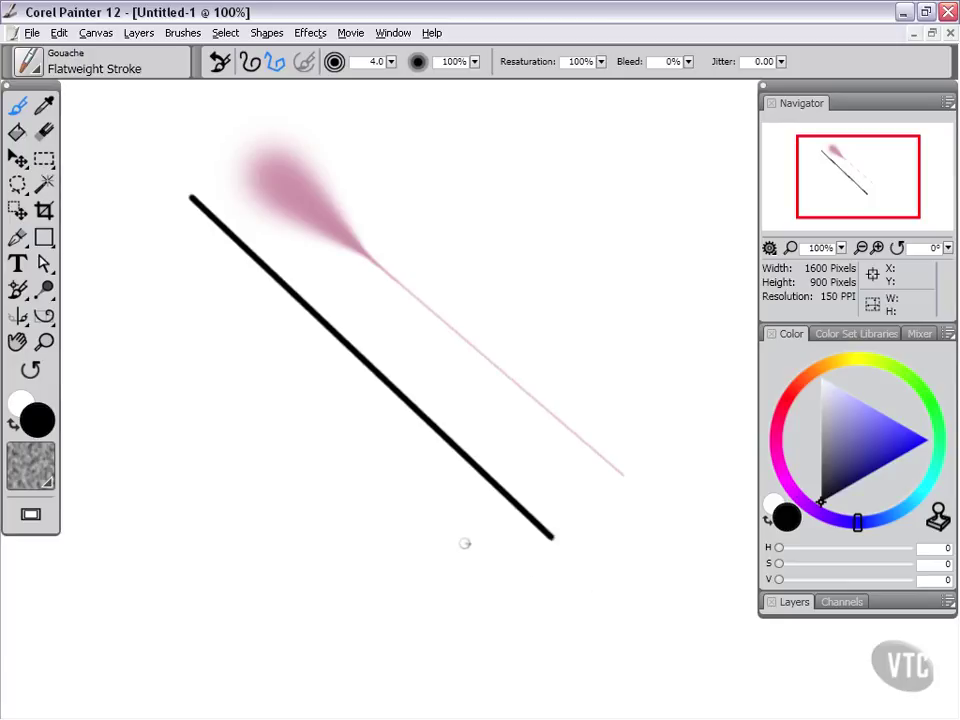
pyautogui.click(345, 607)
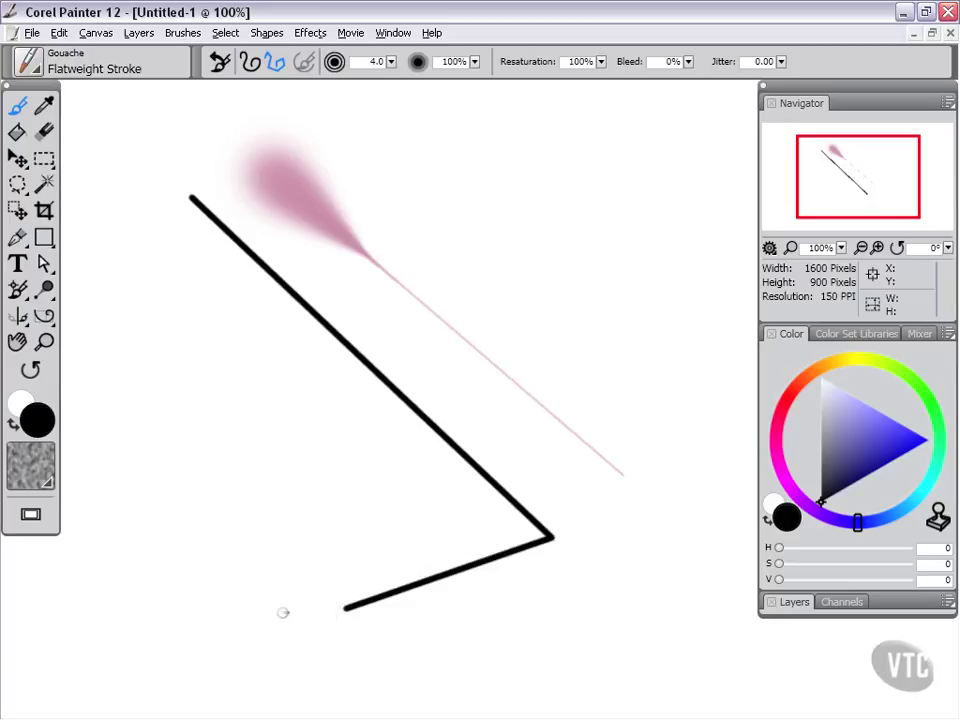
pyautogui.click(276, 462)
pyautogui.click(192, 330)
pyautogui.click(150, 508)
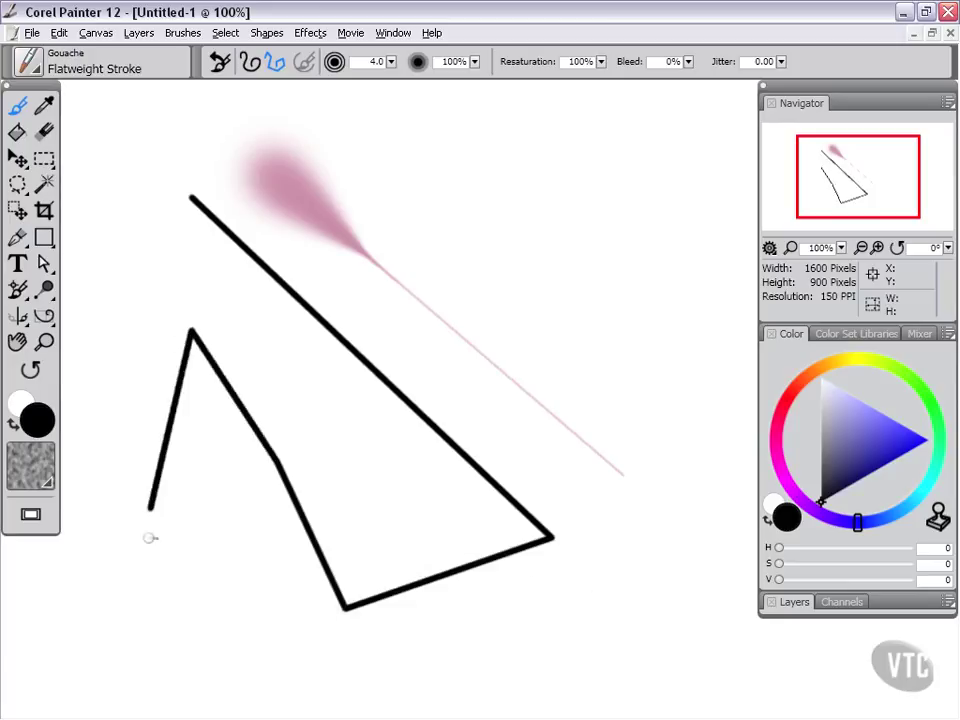
pyautogui.click(220, 637)
pyautogui.click(358, 638)
pyautogui.click(534, 595)
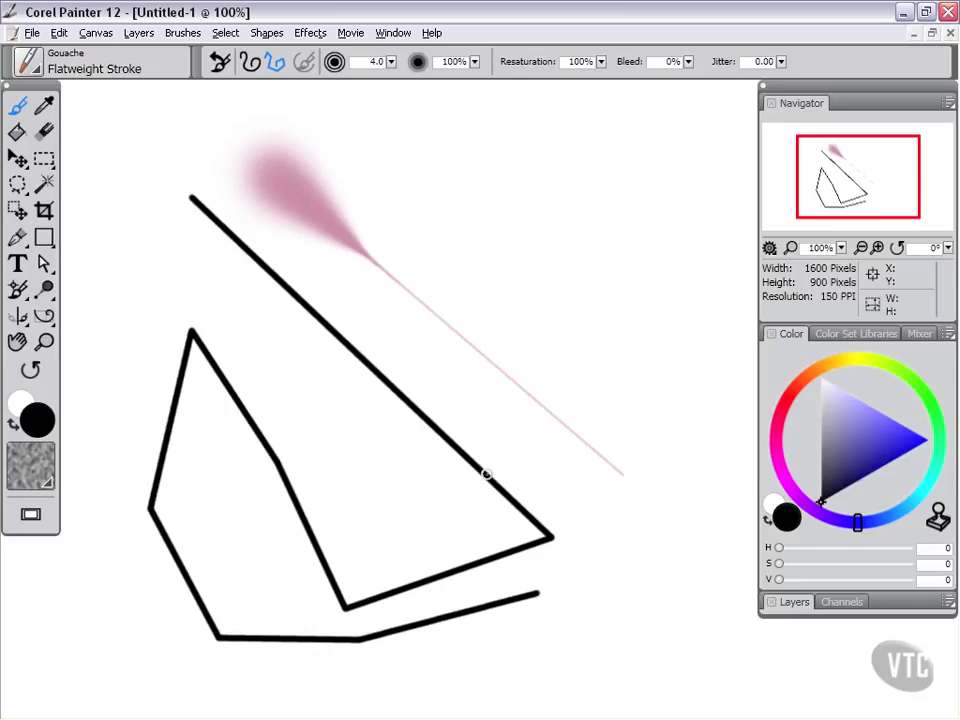
pyautogui.press('v')
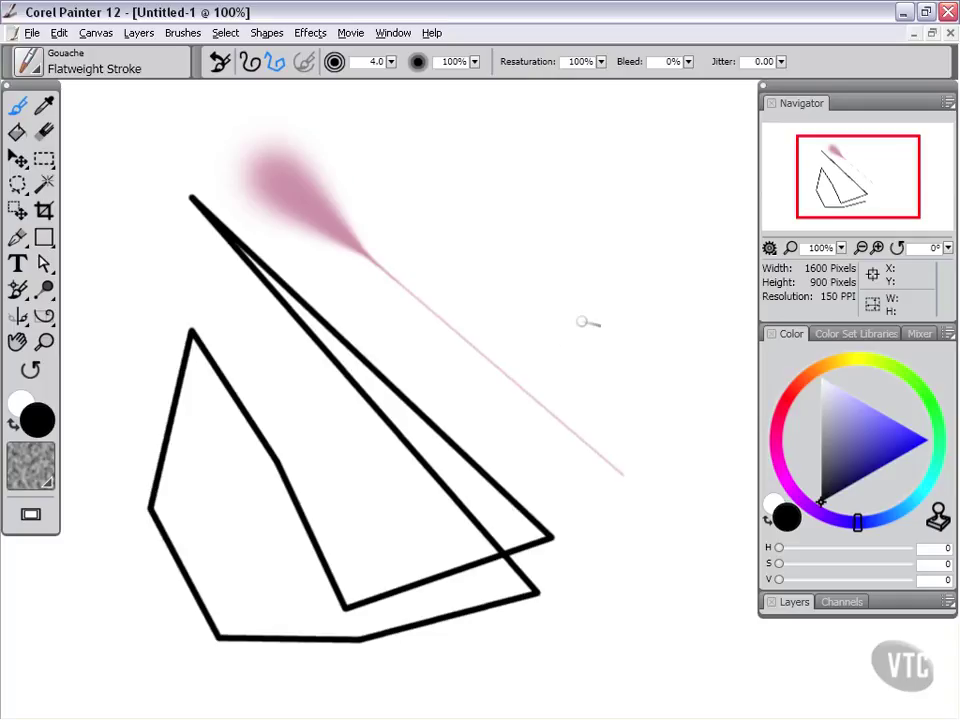
# Draw four separate steep slanted straight lines side by side on the blank canvas to the right of the polygon.
pyautogui.moveTo(613, 317); pyautogui.dragTo(289, 349)
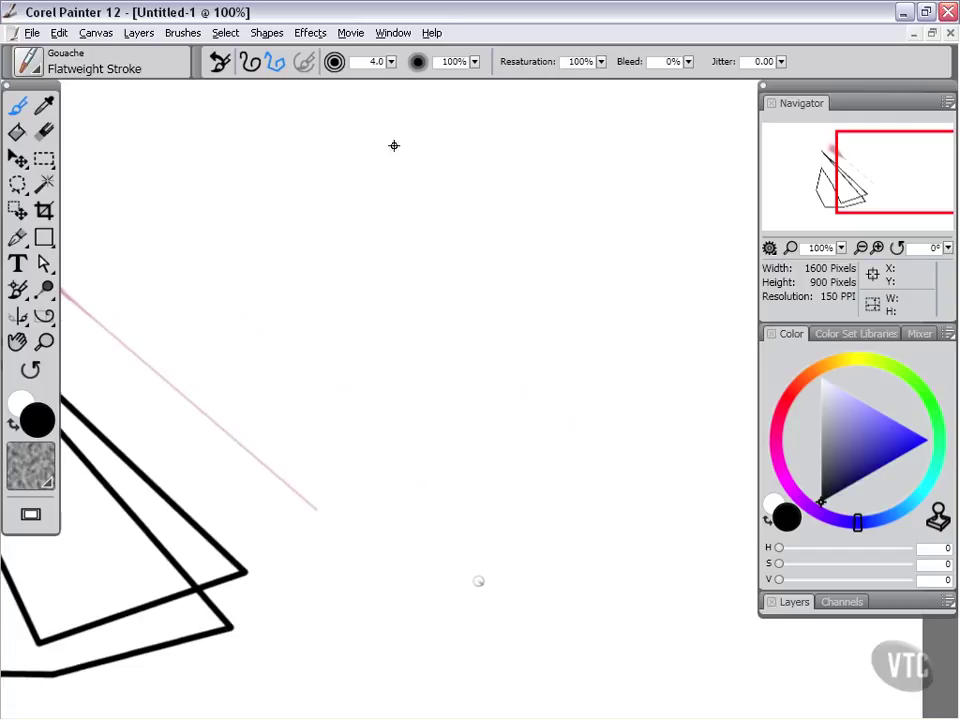
pyautogui.click(478, 578)
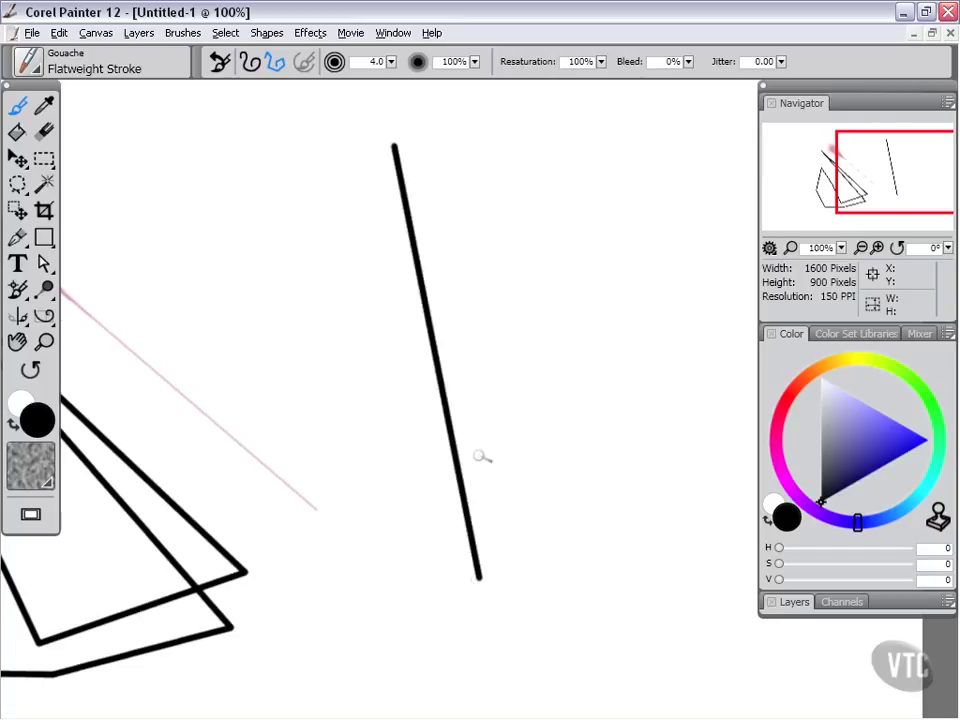
pyautogui.click(251, 70)
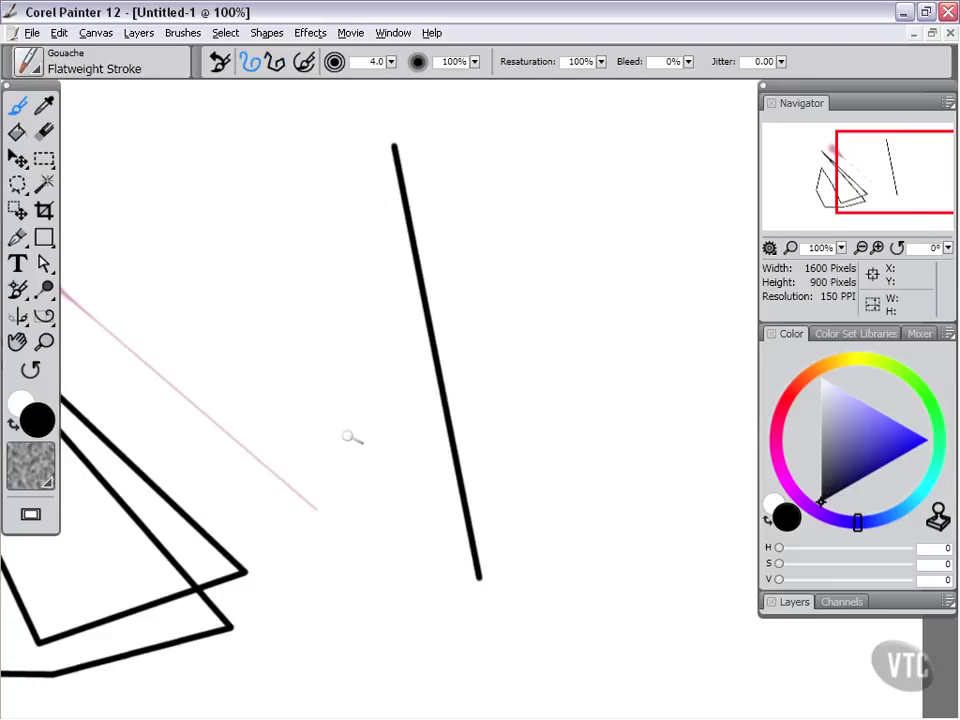
pyautogui.click(278, 63)
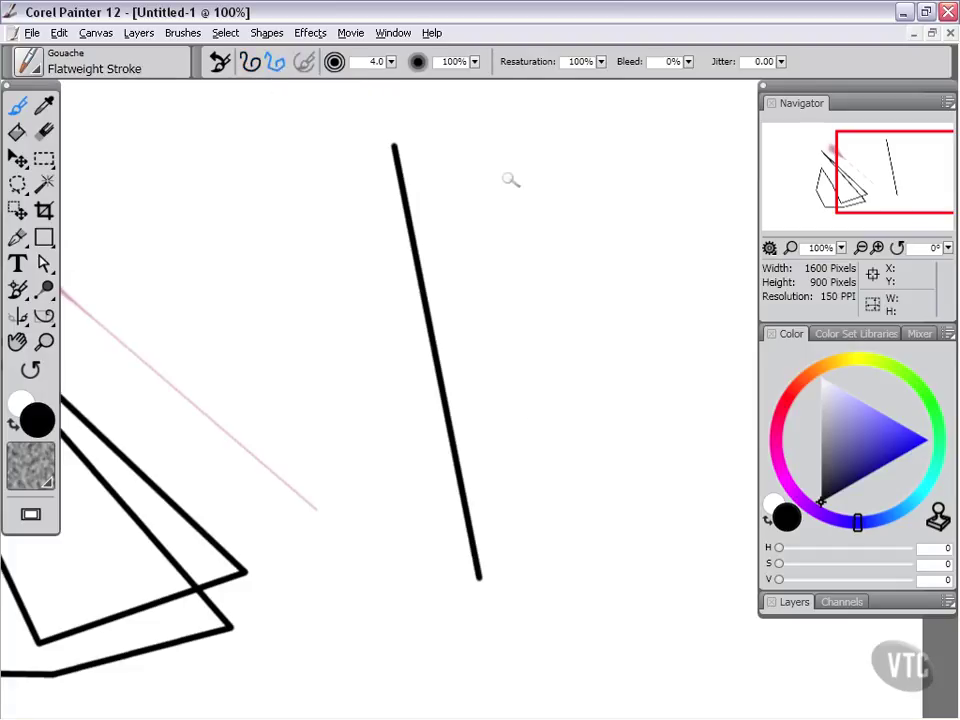
pyautogui.click(521, 142)
pyautogui.click(606, 558)
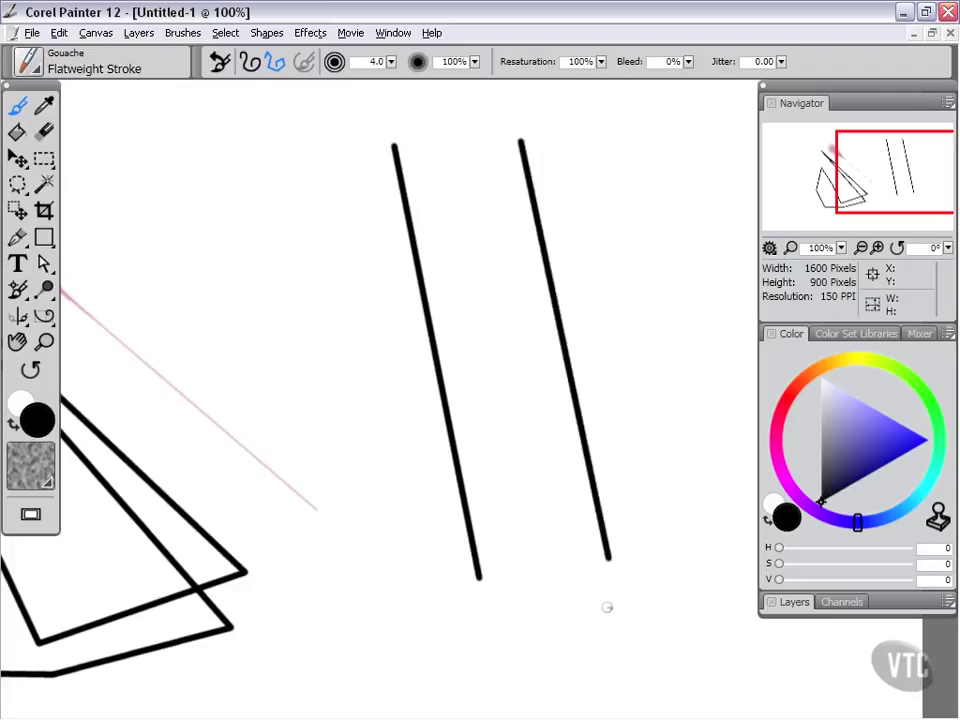
pyautogui.click(697, 553)
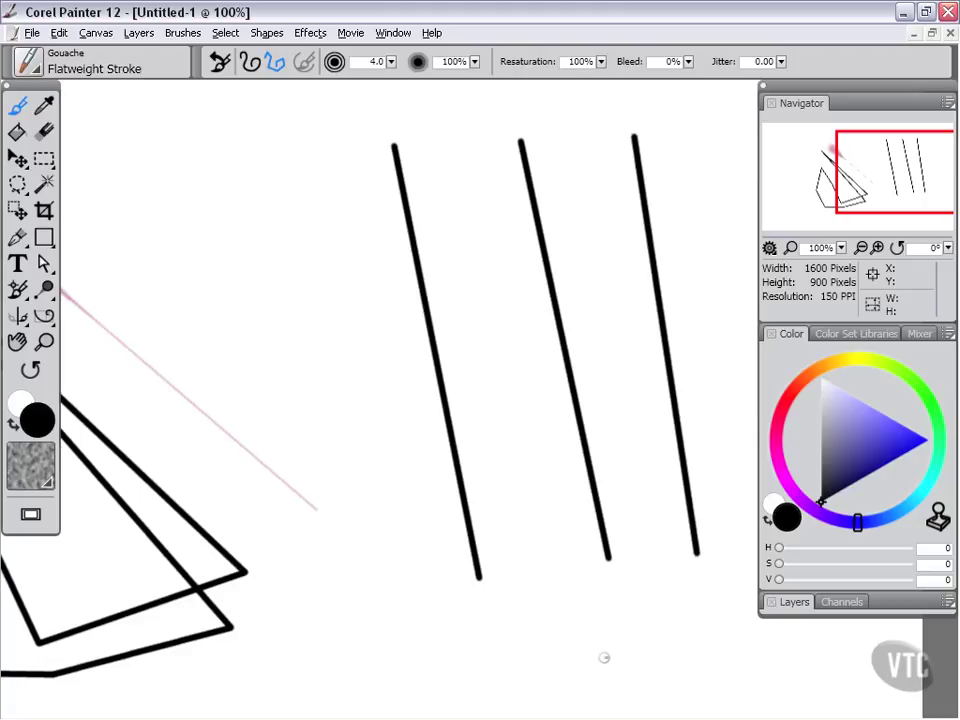
pyautogui.click(468, 145)
pyautogui.click(543, 571)
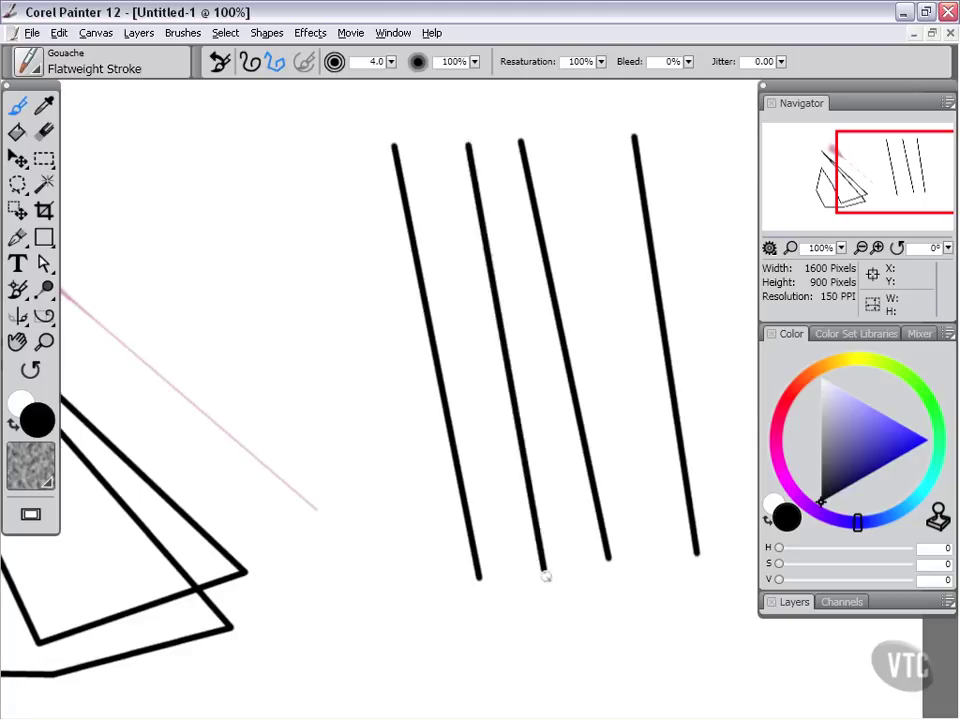
# Draw two separate two-segment bent lines across the four slanted lines, each running right and then back down to the left.
pyautogui.click(332, 229)
pyautogui.click(685, 220)
pyautogui.click(561, 463)
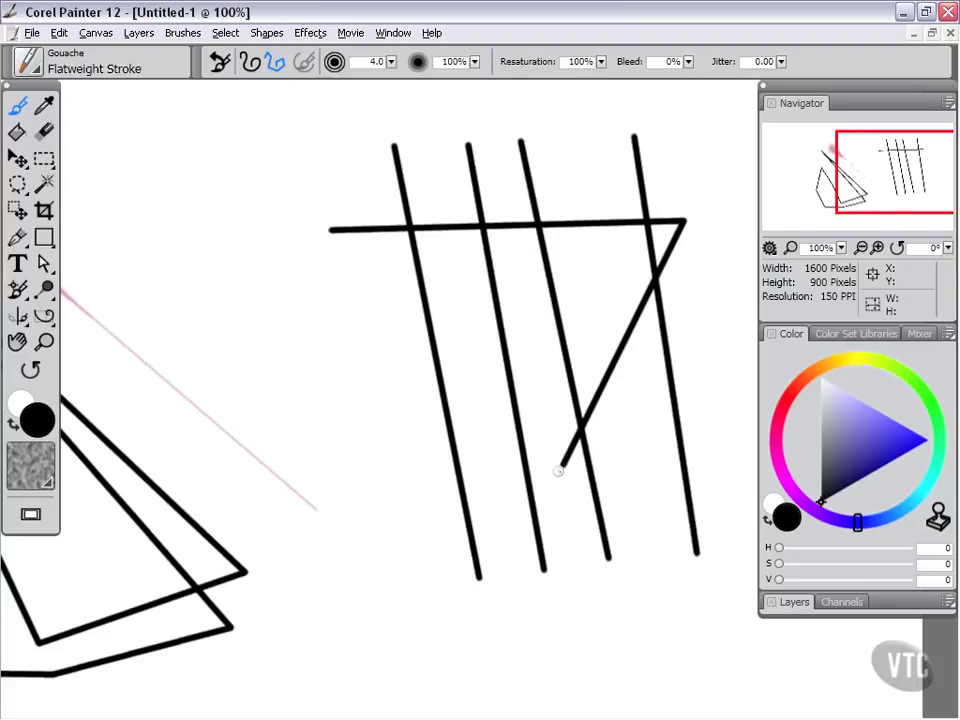
pyautogui.click(338, 313)
pyautogui.click(649, 364)
pyautogui.click(513, 549)
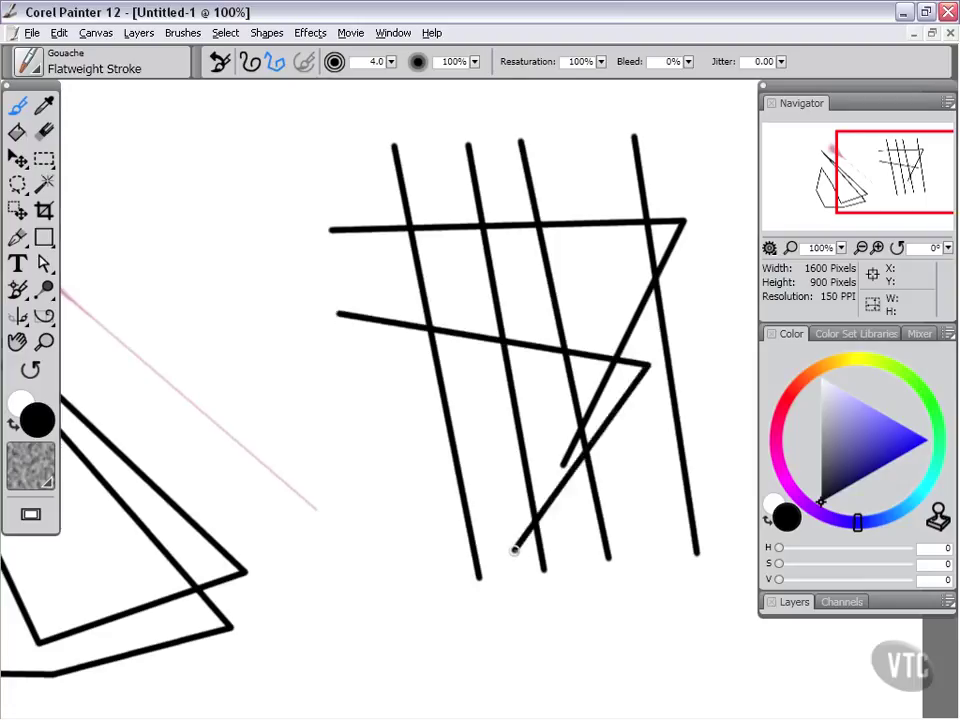